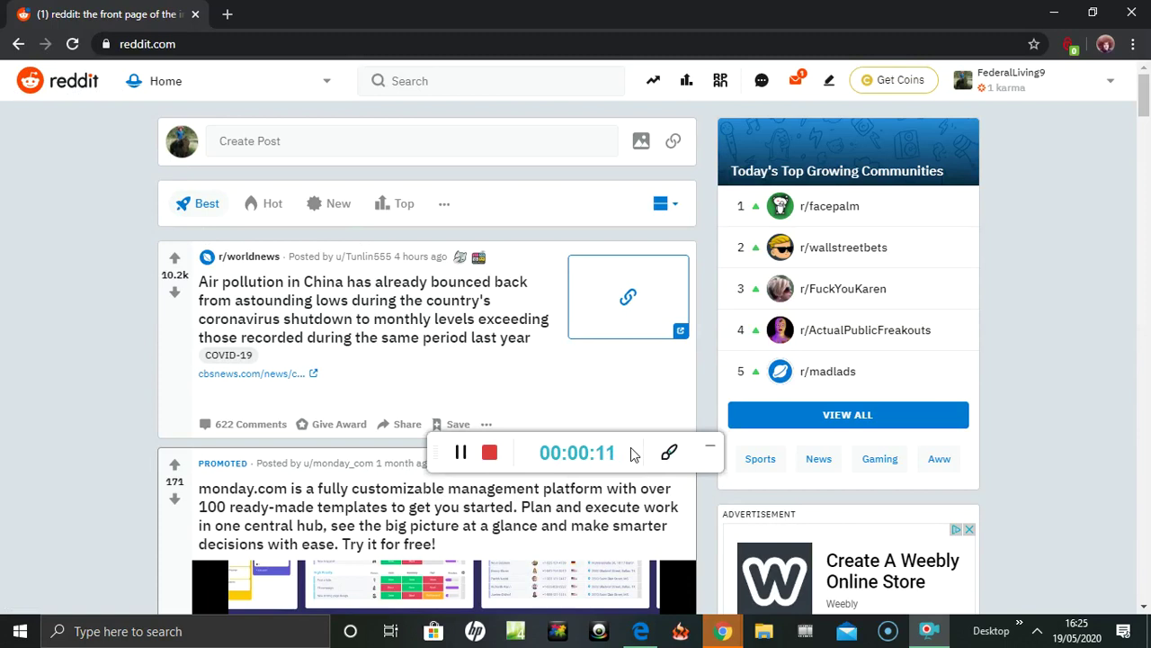
Step: Bring the IFTTT window forward and open Explore with its search box focused
drag(709, 460, 296, 595)
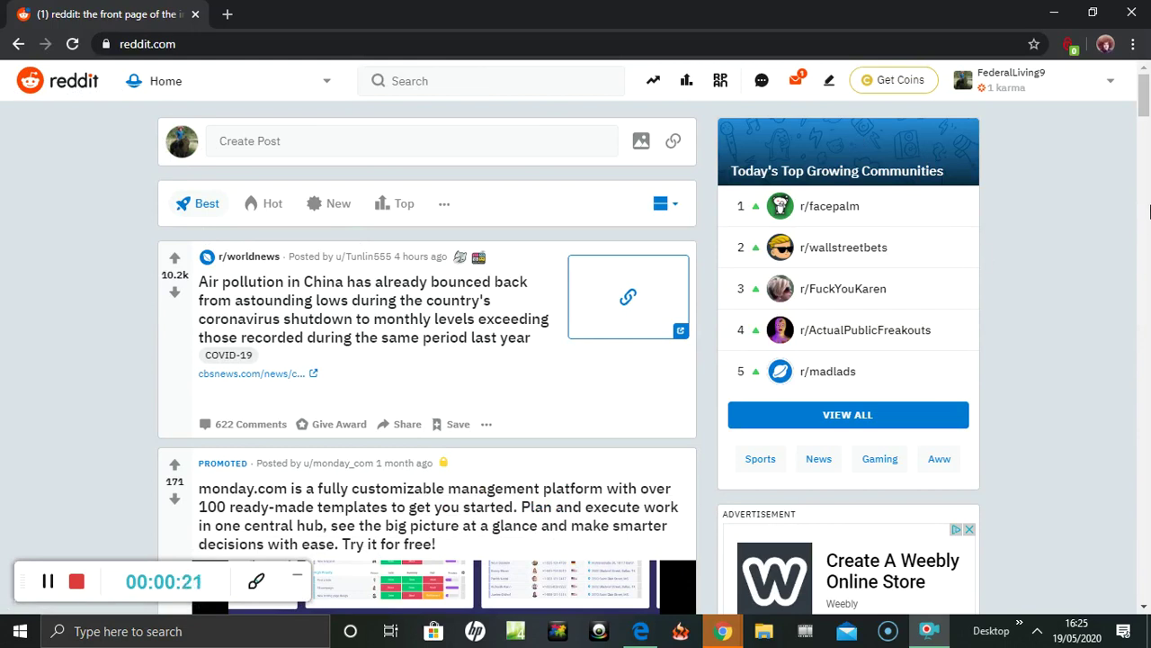
click(795, 80)
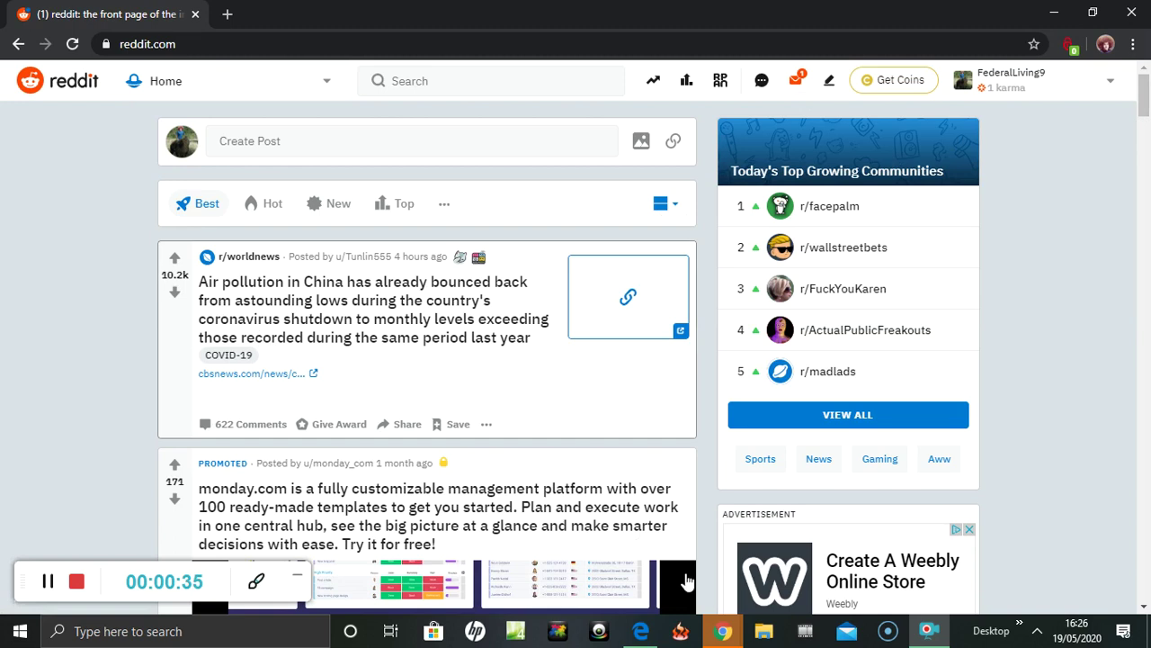
mouse_move(725, 633)
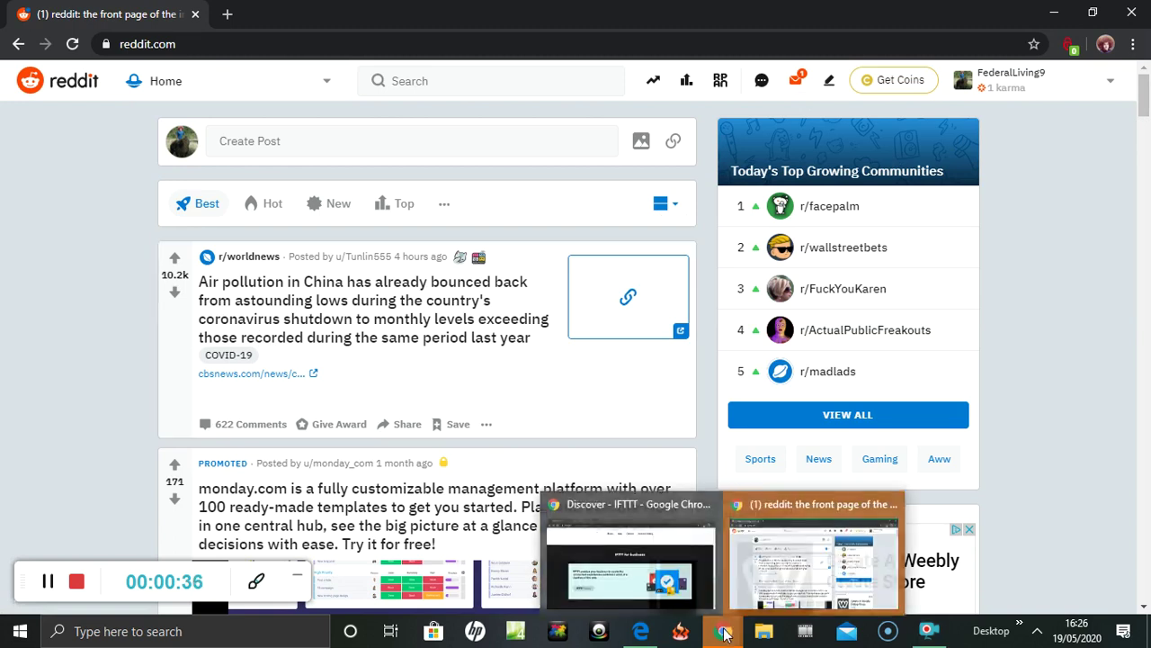
click(667, 583)
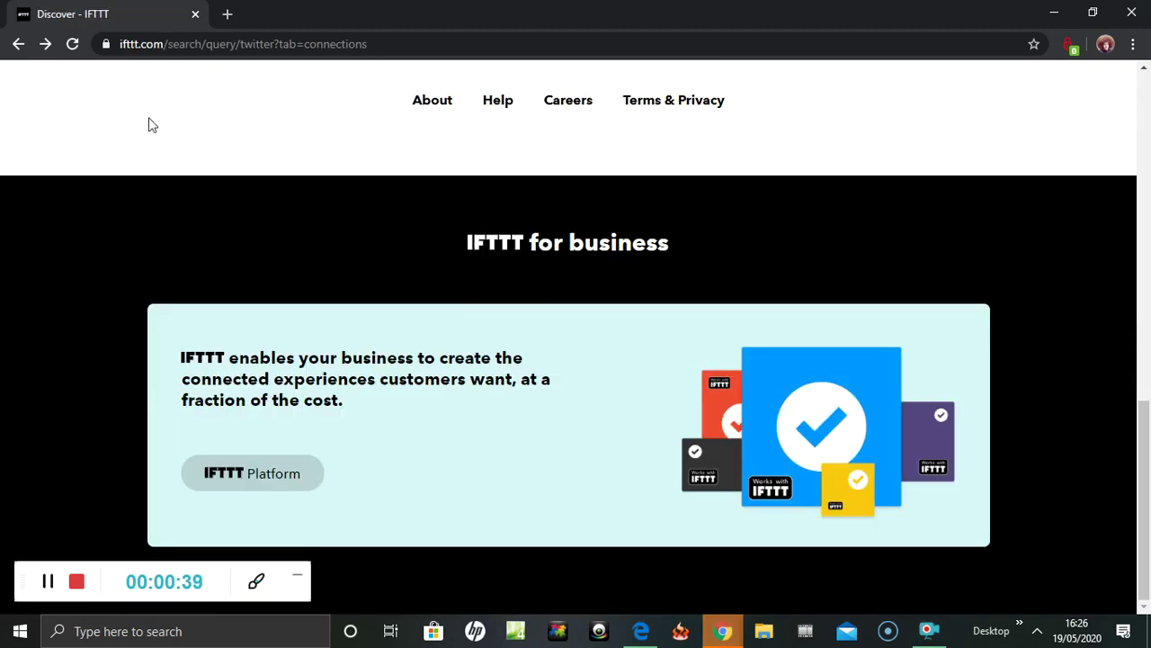
drag(1144, 533, 1144, 206)
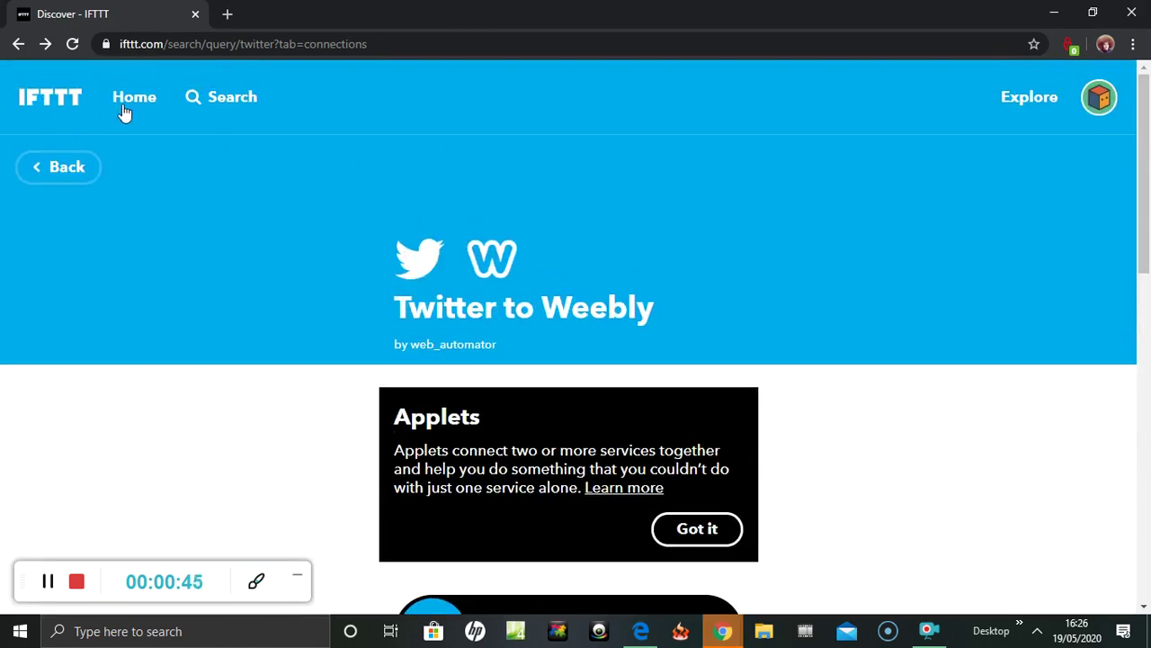
click(222, 97)
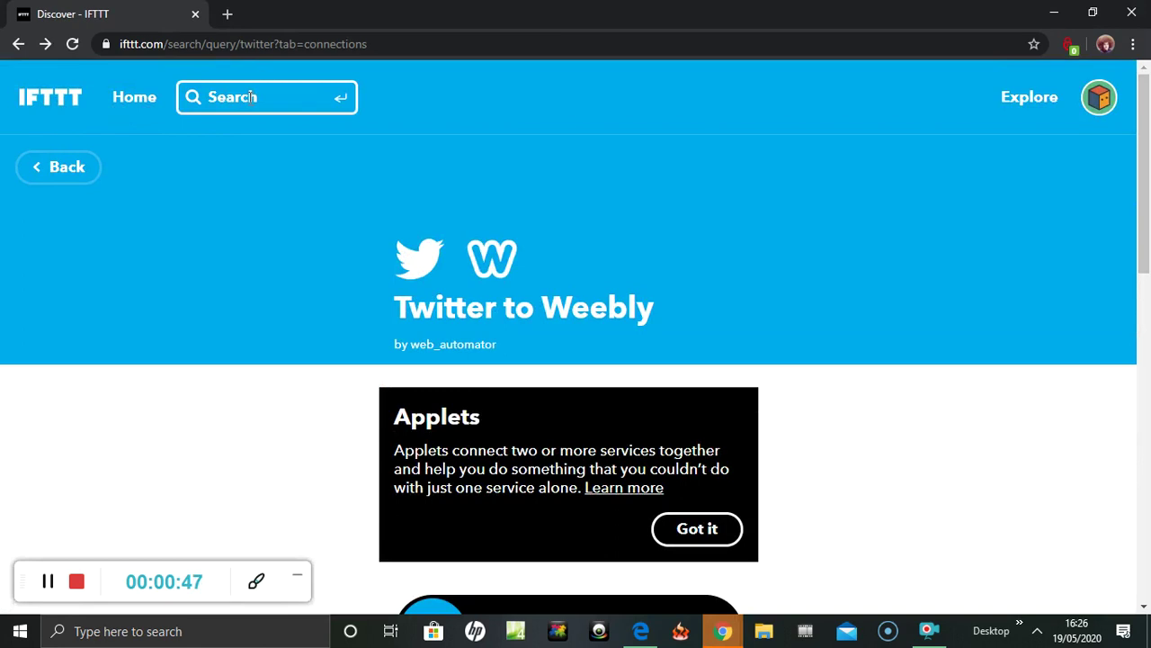
click(1032, 99)
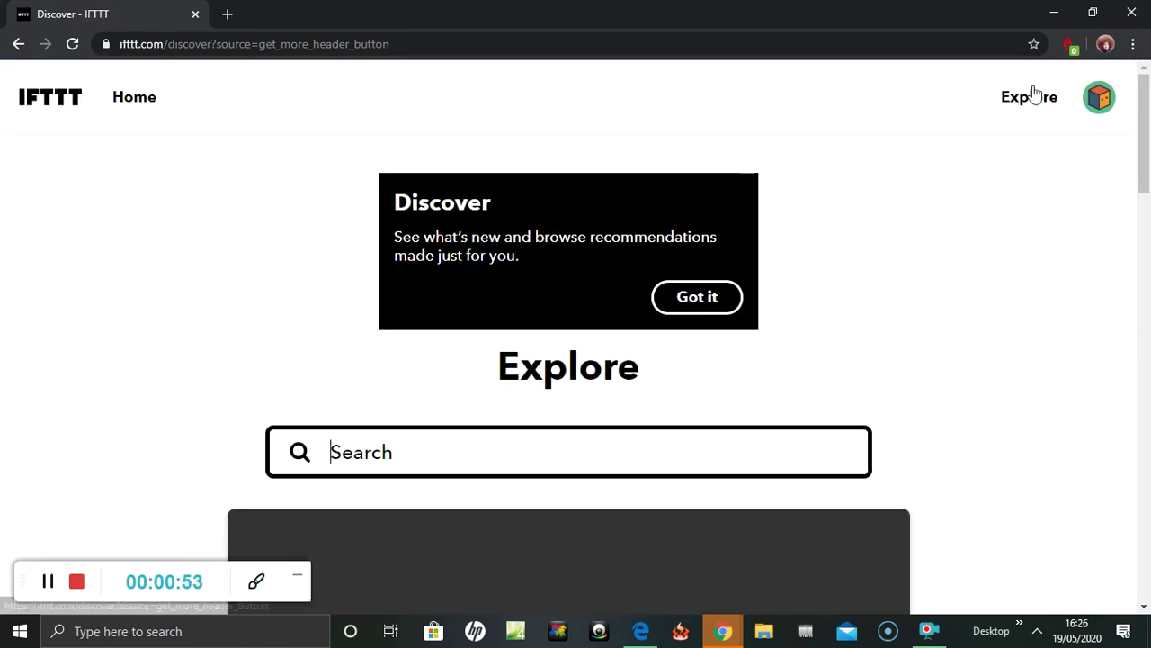
click(439, 438)
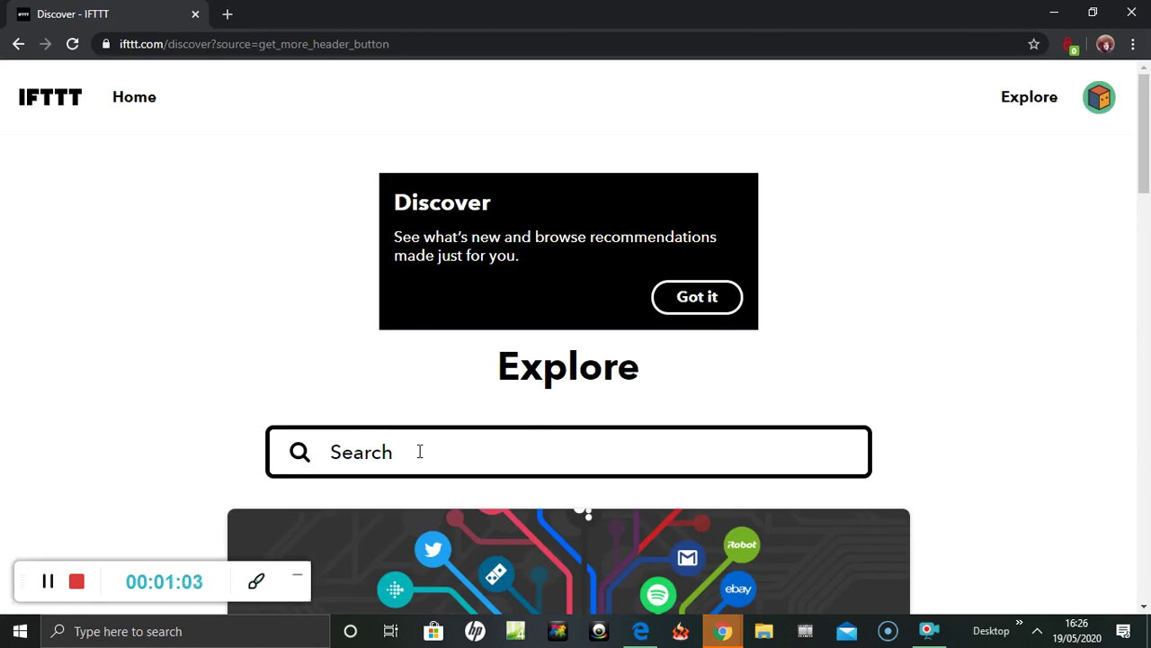
Step: Search Explore for 'tumblr' and open the 'tumblr to reddit' applet
text(tumb)
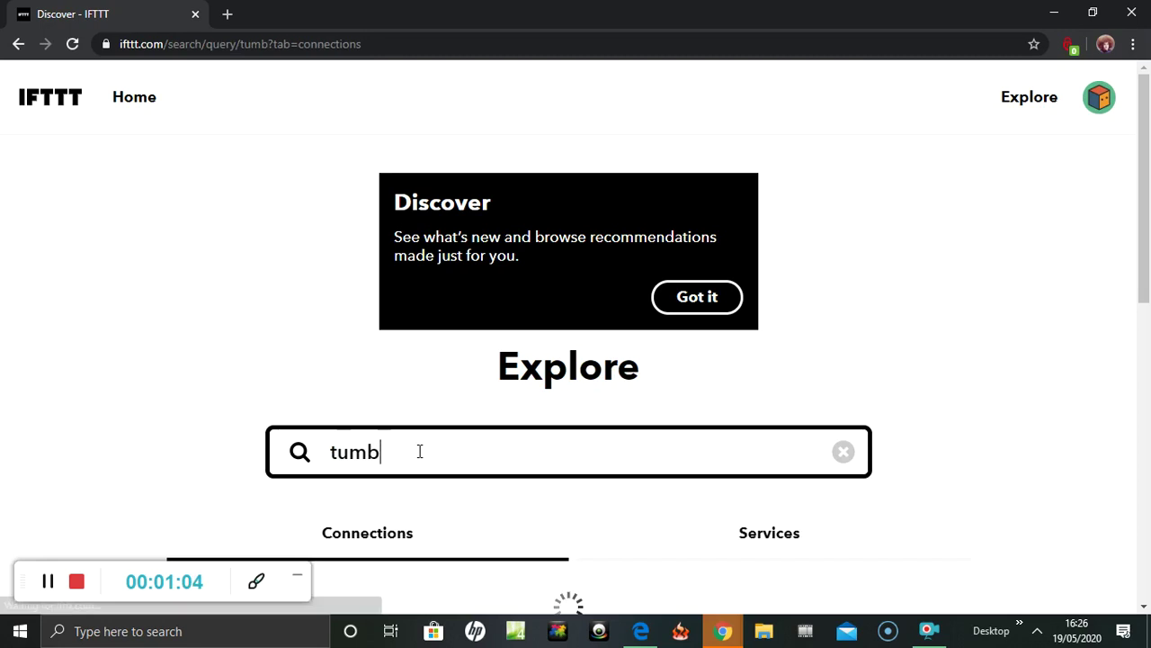
text(lr)
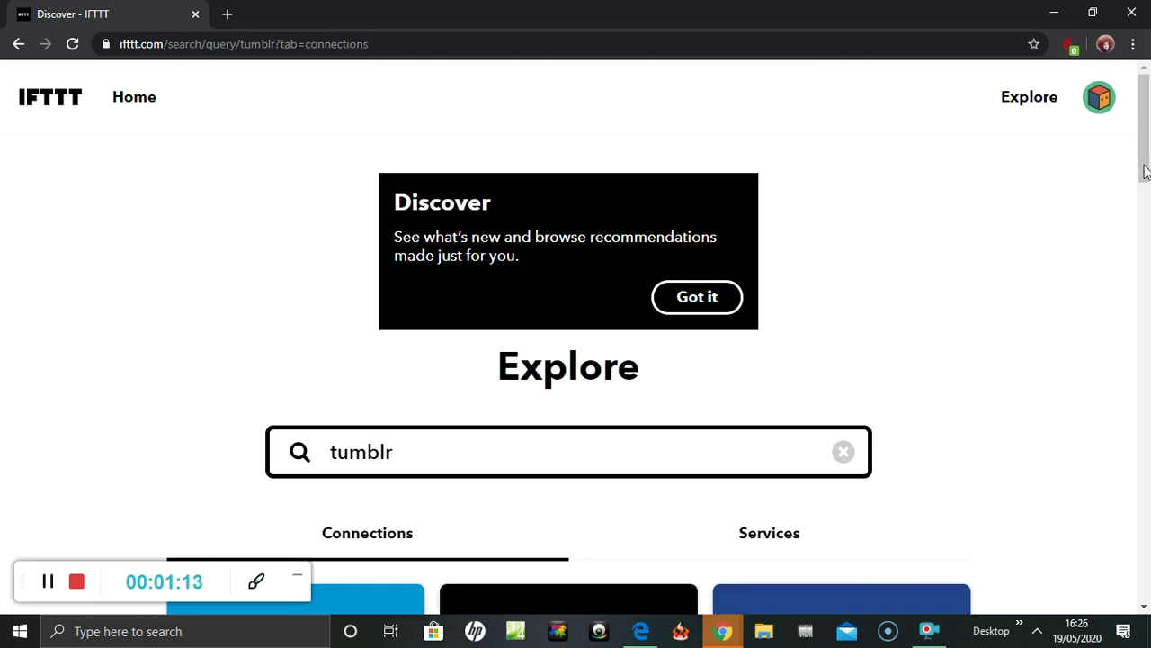
drag(1145, 171, 1144, 399)
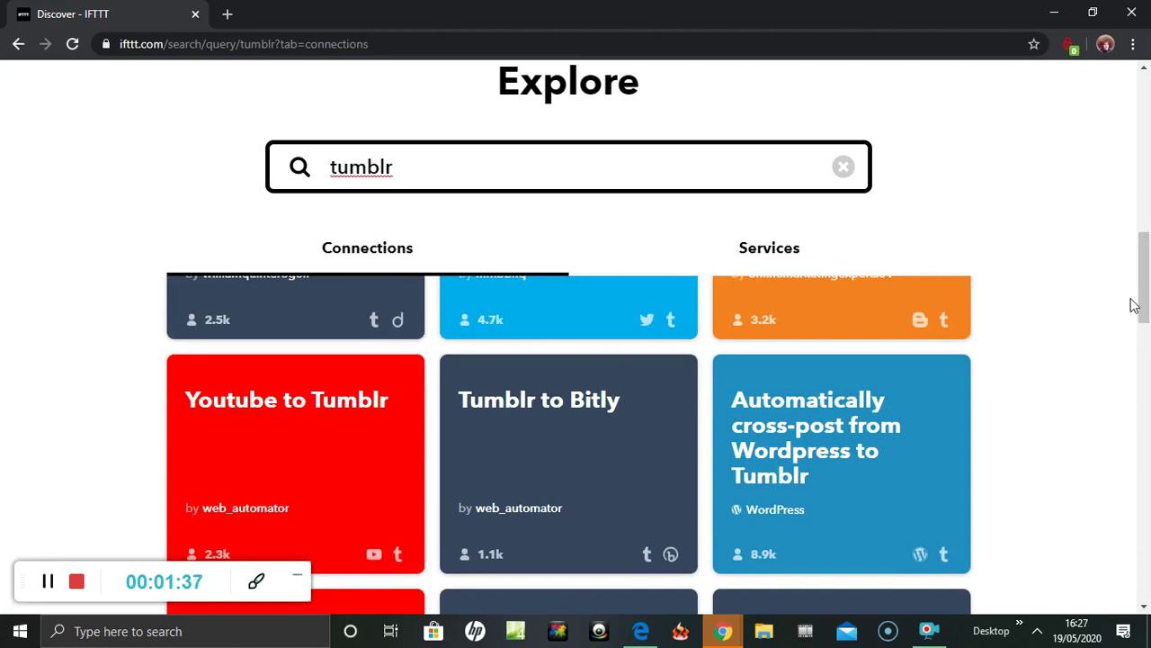
drag(1148, 290, 1147, 340)
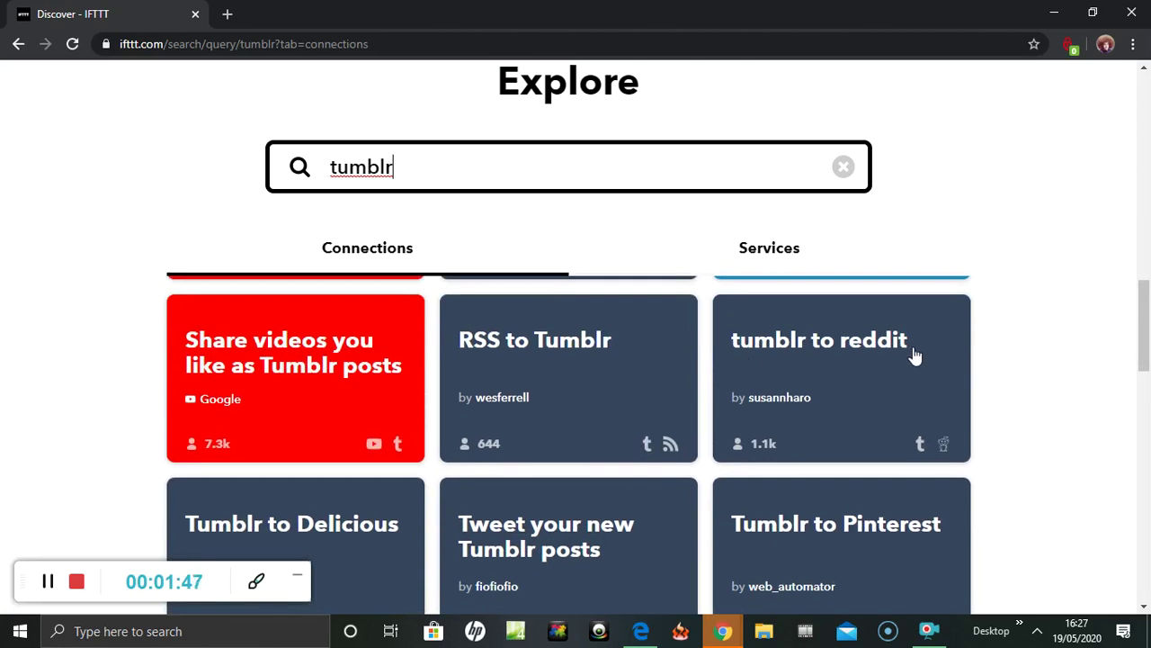
click(859, 350)
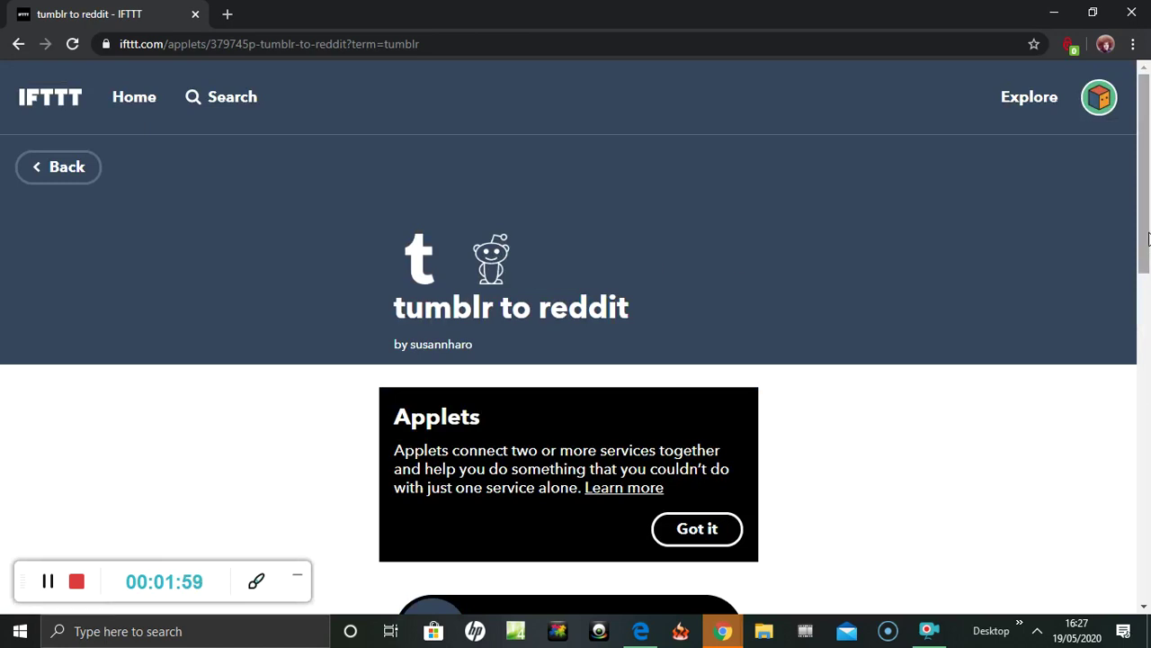
Step: Switch on the 'tumblr to reddit' applet's Connect toggle to request Reddit access
scroll(1148, 273, down, 1)
scroll(1149, 273, down, 1)
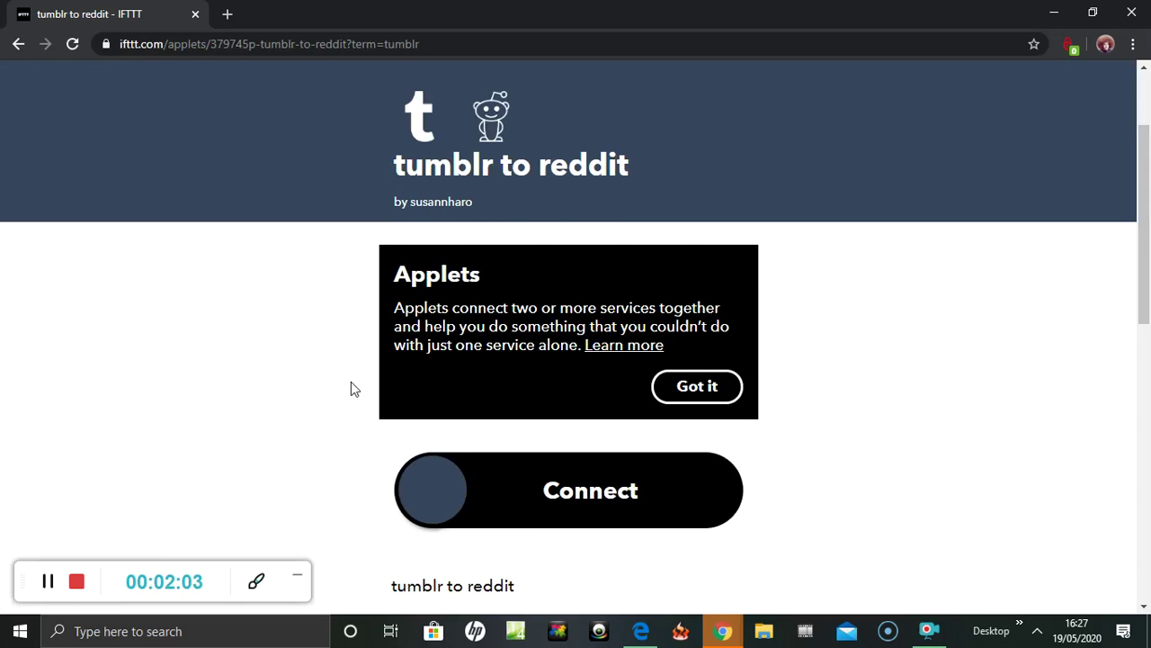
click(435, 488)
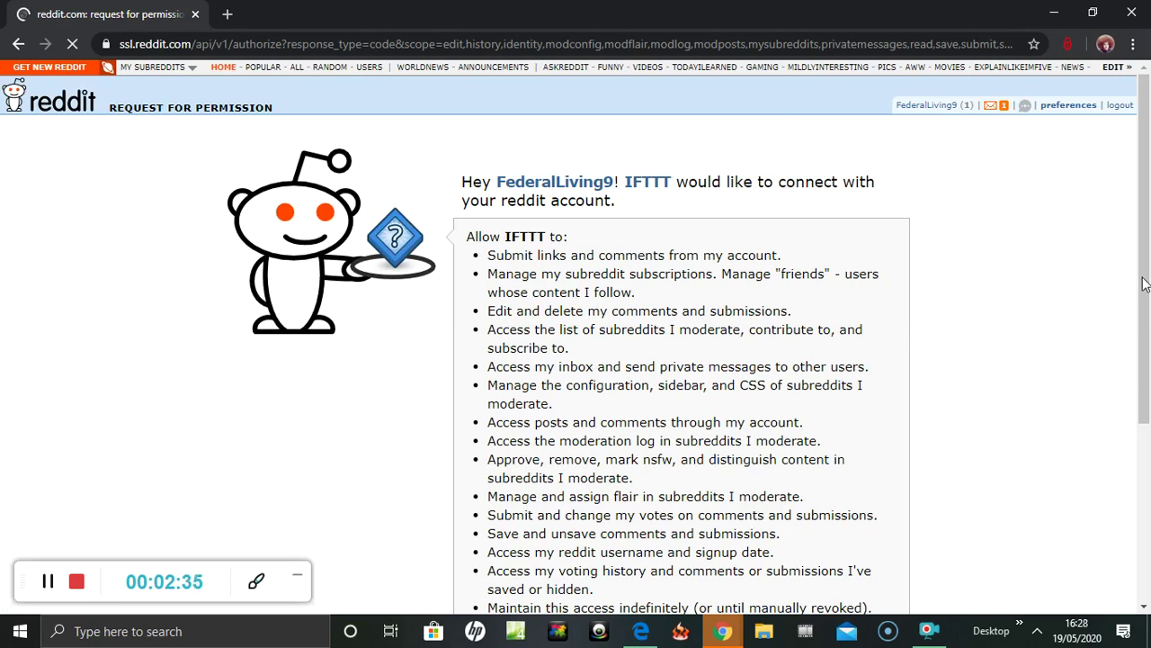
Step: Allow IFTTT access on Reddit's permission page
scroll(1132, 464, down, 3)
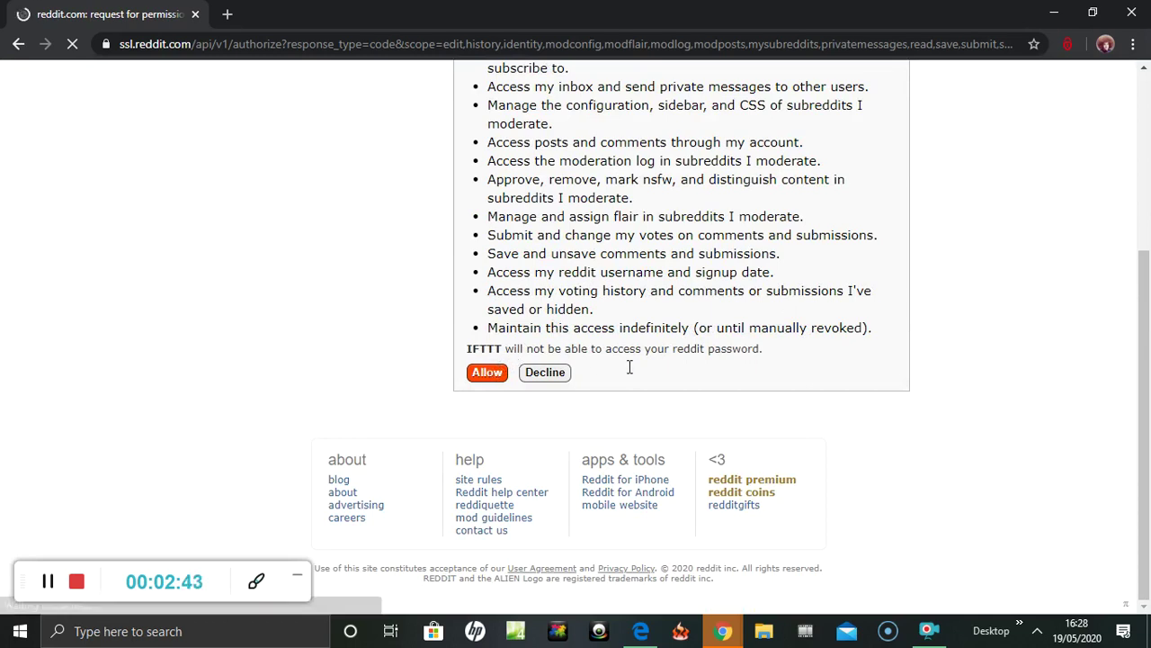
click(488, 376)
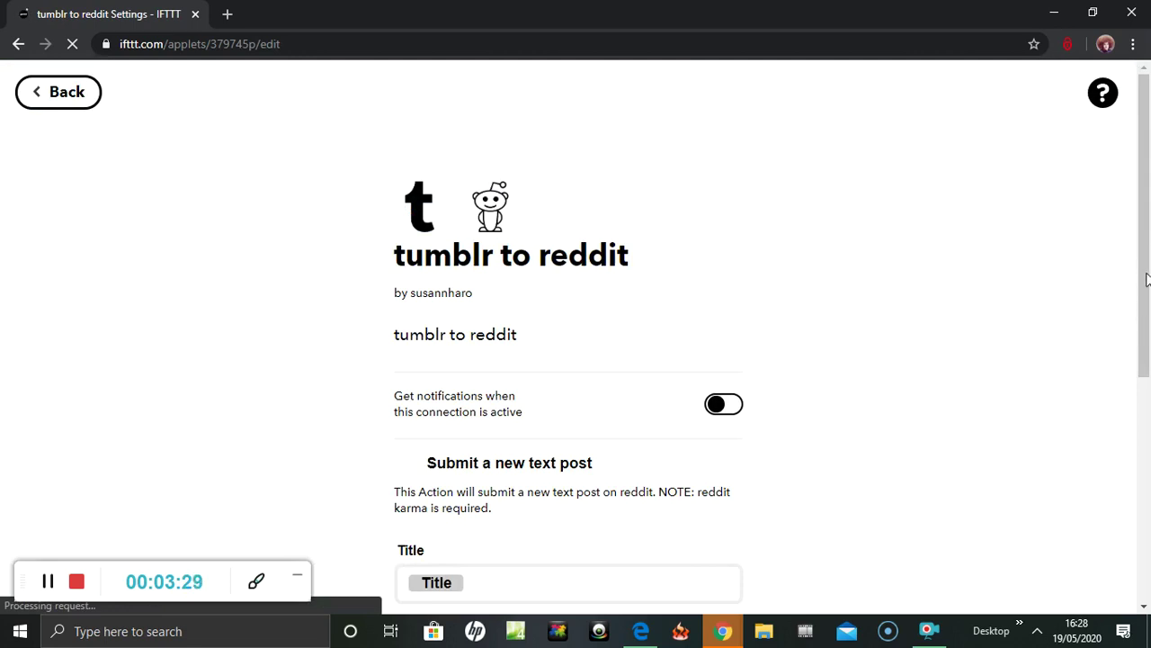
Step: Review the Title, Text and Subreddit fields of the text-post action and save the applet
drag(1146, 278, 1137, 551)
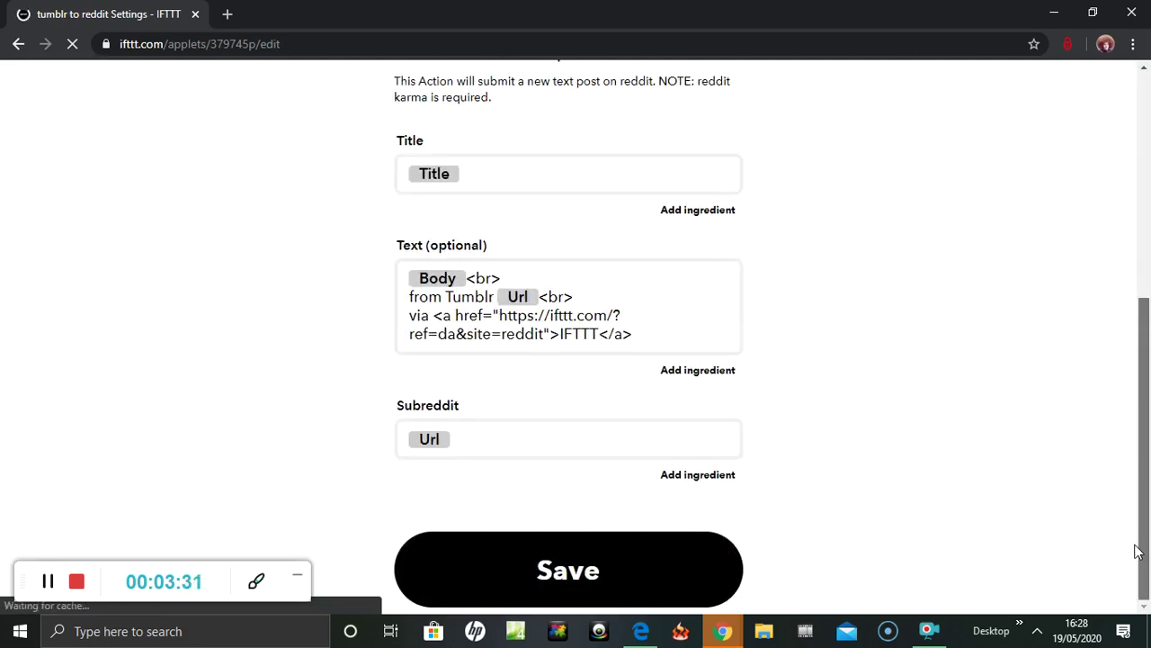
scroll(1146, 457, up, 2)
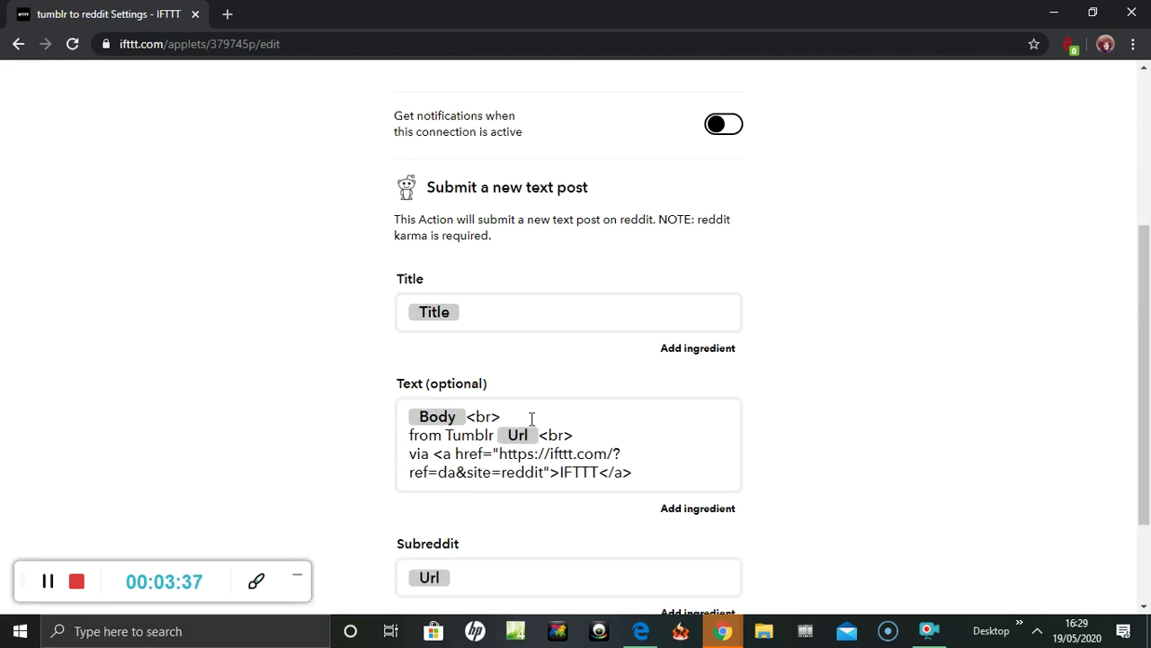
drag(1144, 339, 1140, 430)
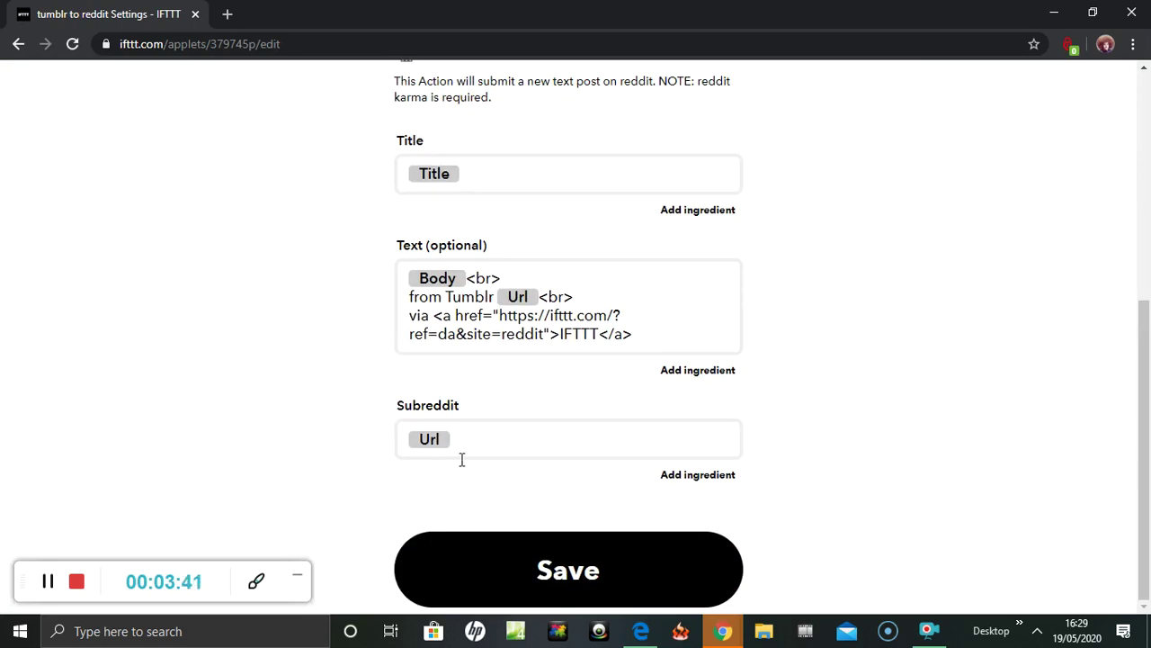
click(583, 570)
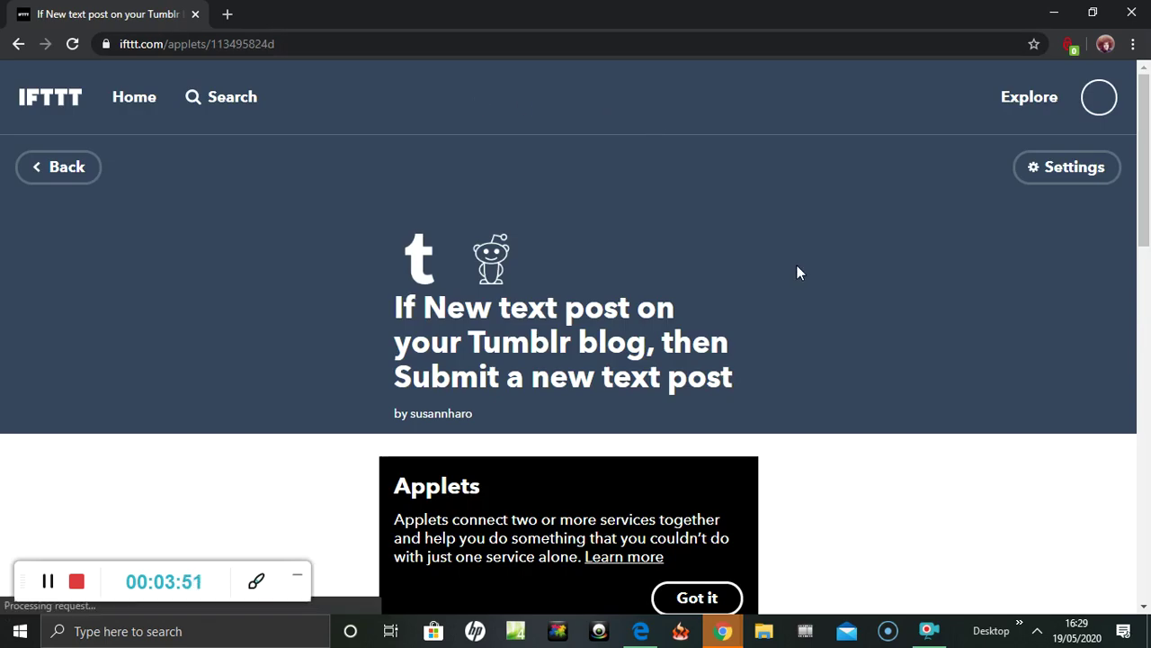
Step: Confirm the applet reads Connected, then go to My Applets through the avatar menu
scroll(1142, 243, down, 1)
scroll(1148, 243, down, 1)
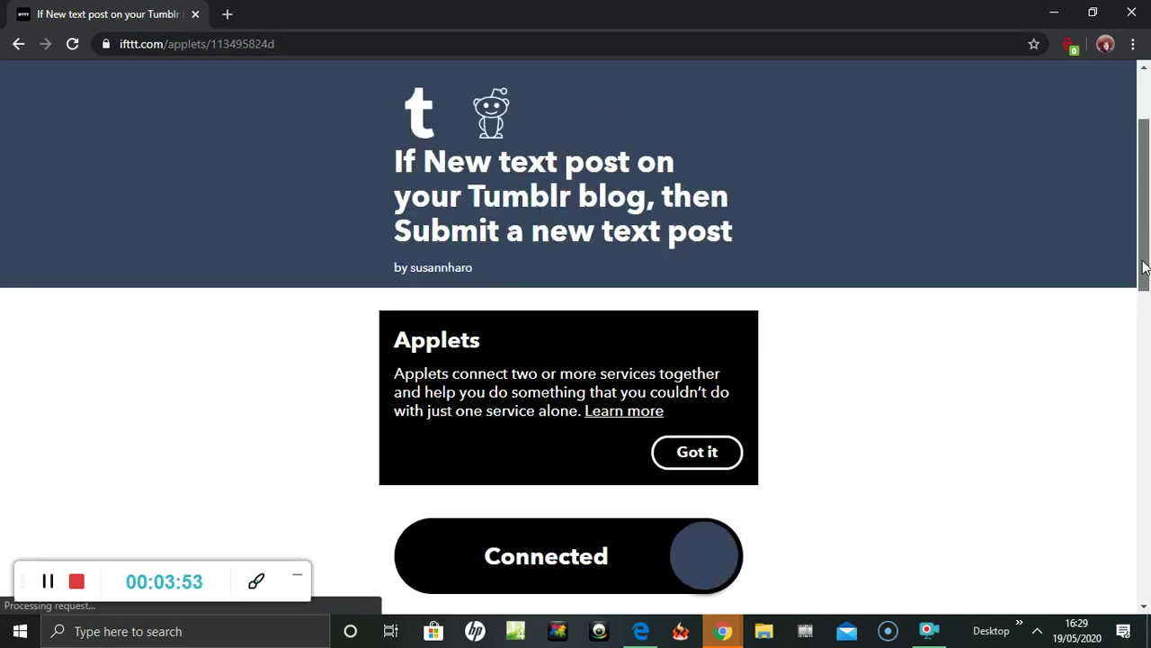
scroll(1146, 225, up, 2)
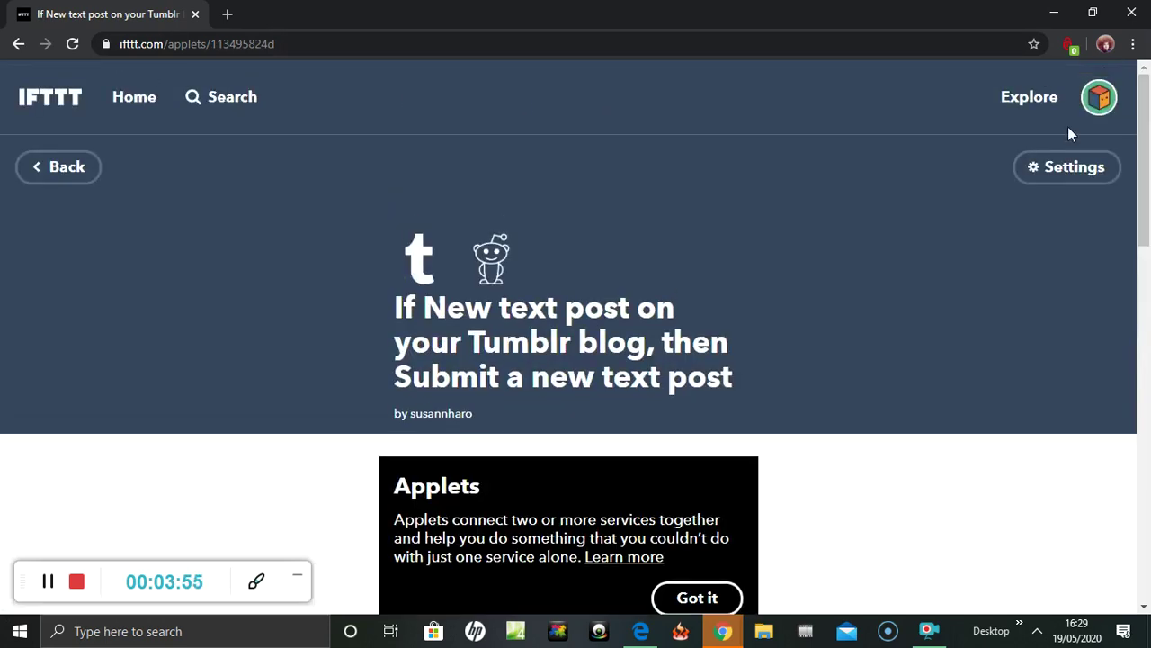
click(1096, 106)
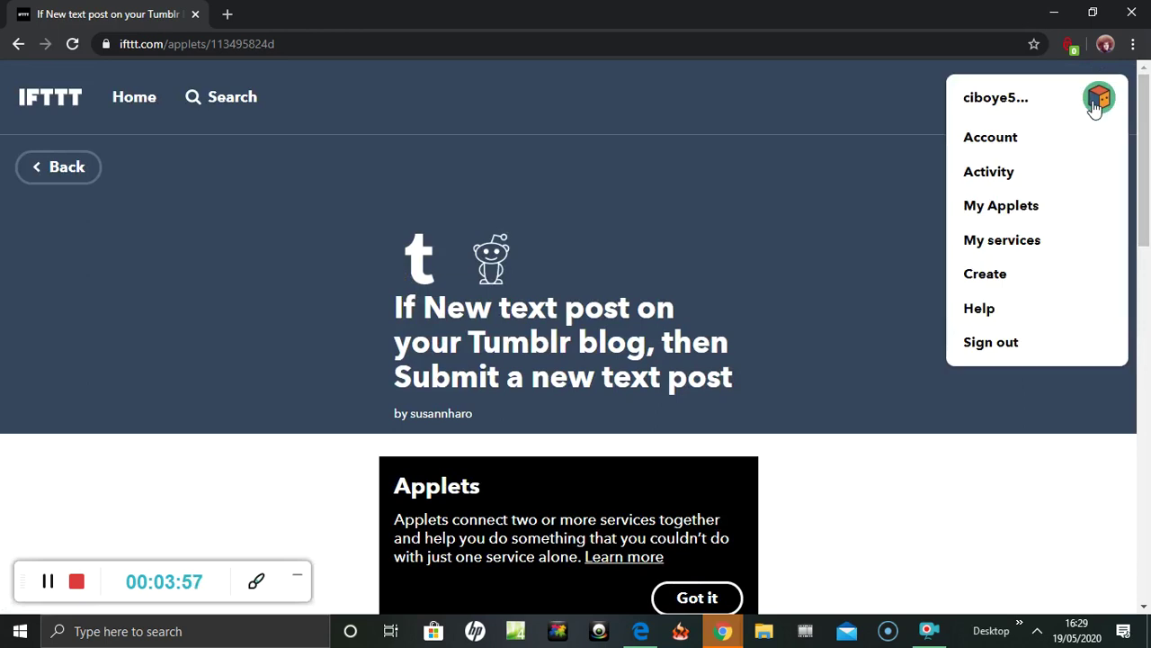
click(1017, 214)
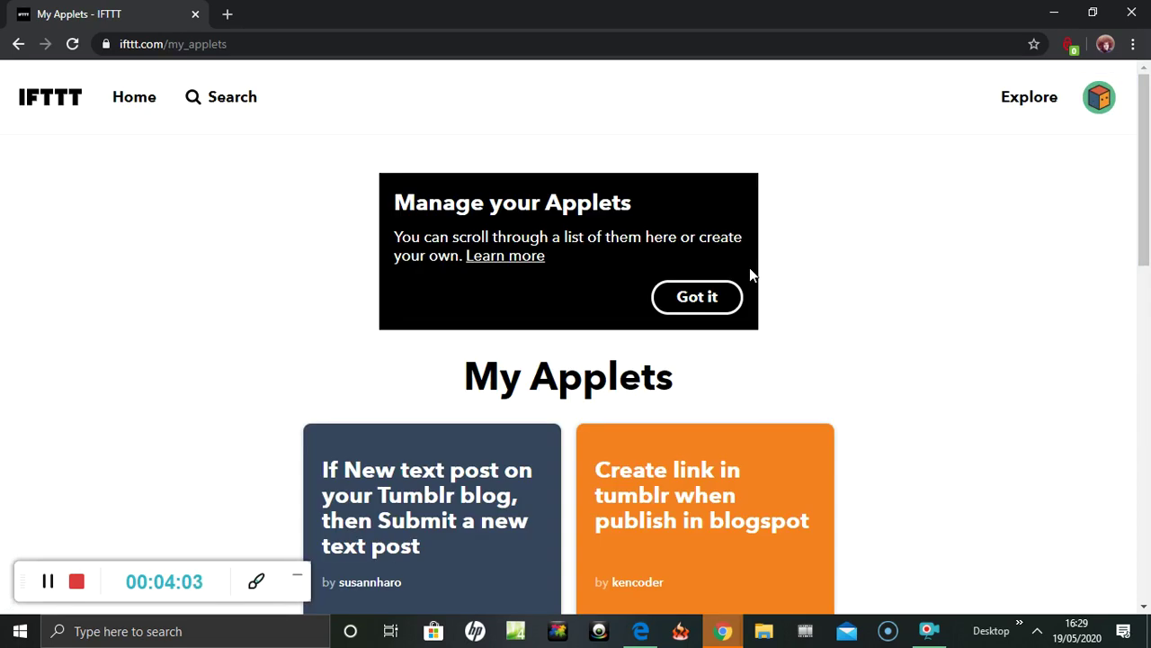
Step: Scroll My Applets down to the Tumblr-to-Reddit and blogspot-to-tumblr applet cards
scroll(1144, 238, down, 1)
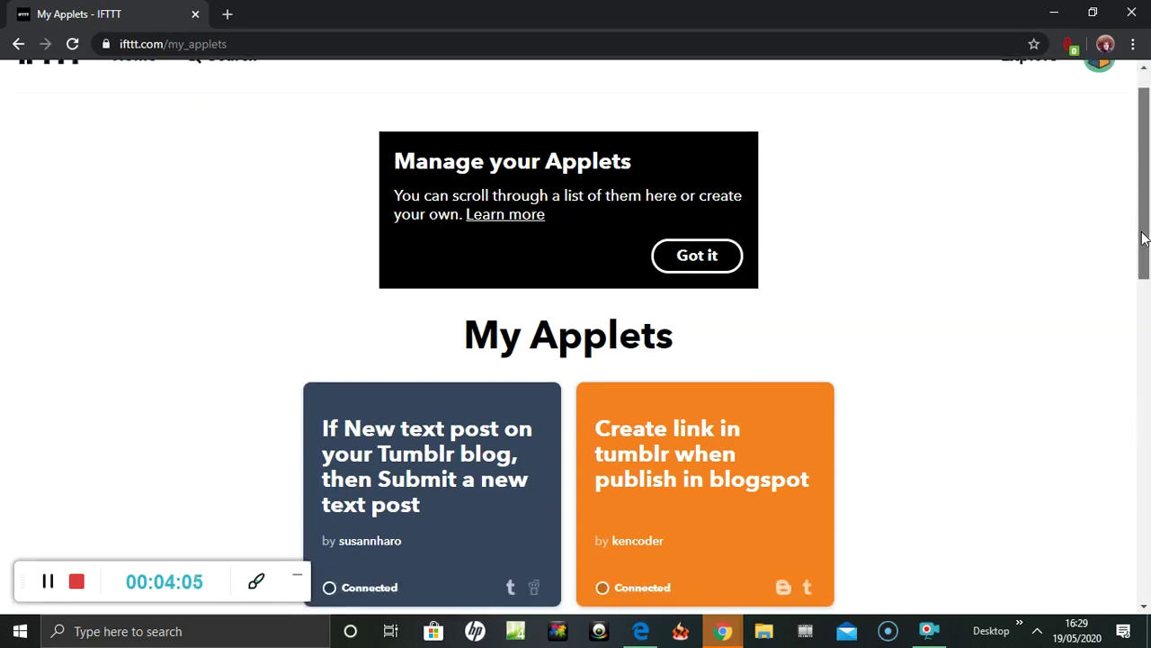
scroll(1144, 238, down, 1)
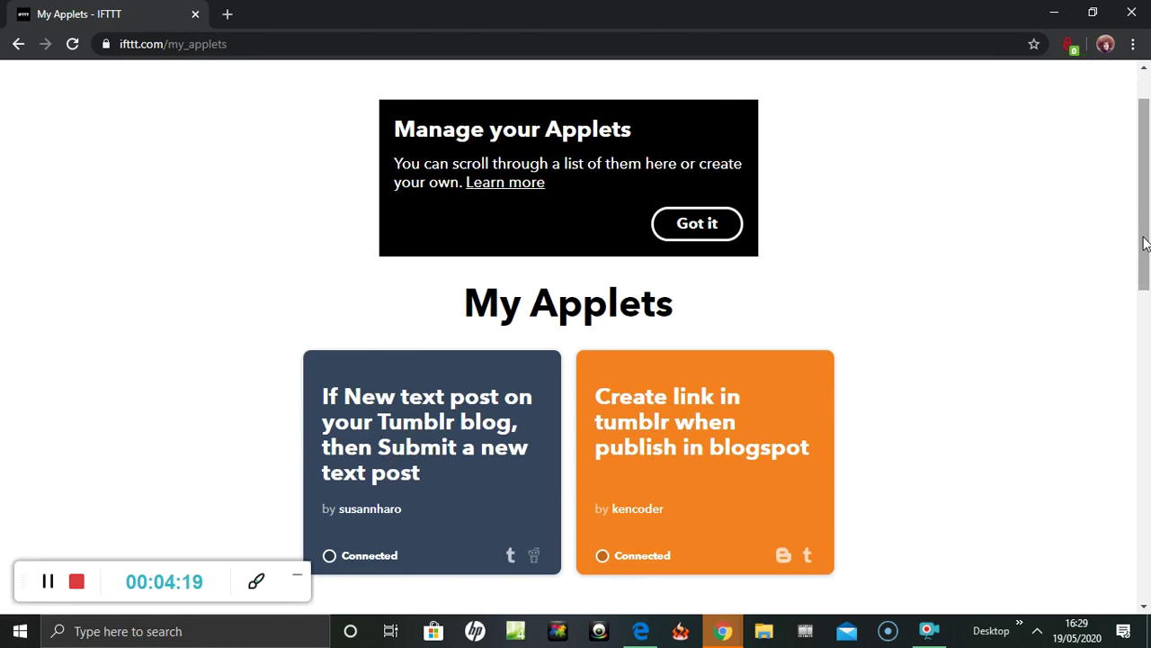
drag(1145, 243, 1136, 311)
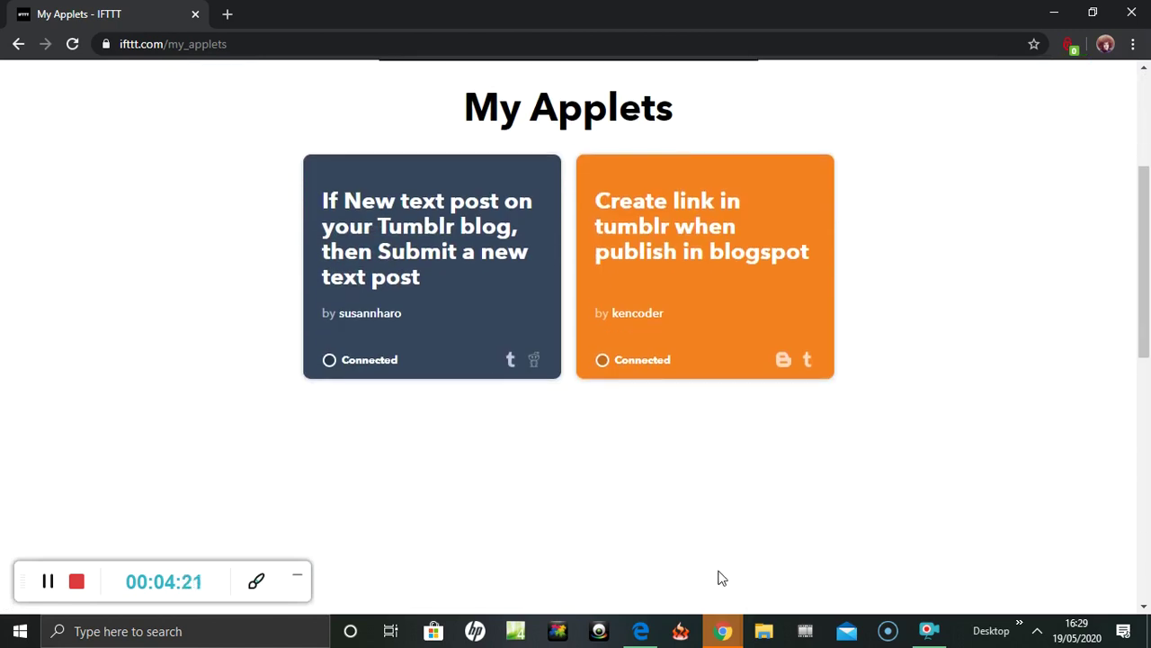
Step: Switch back to the Reddit window and scroll its Best home feed
mouse_move(725, 632)
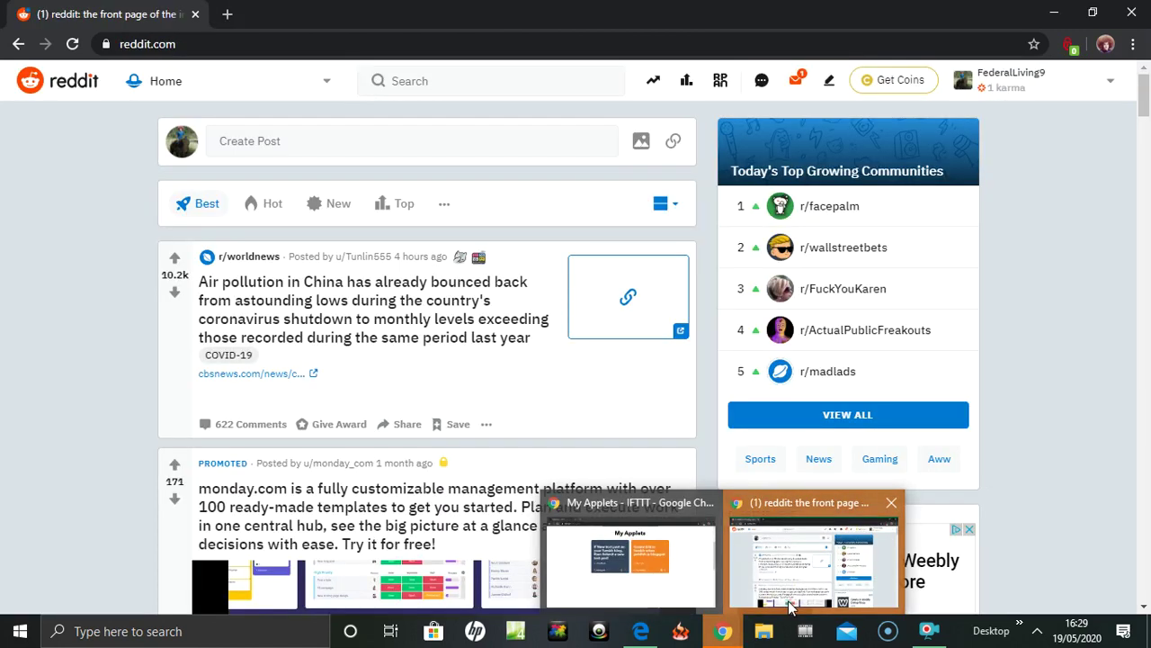
click(790, 609)
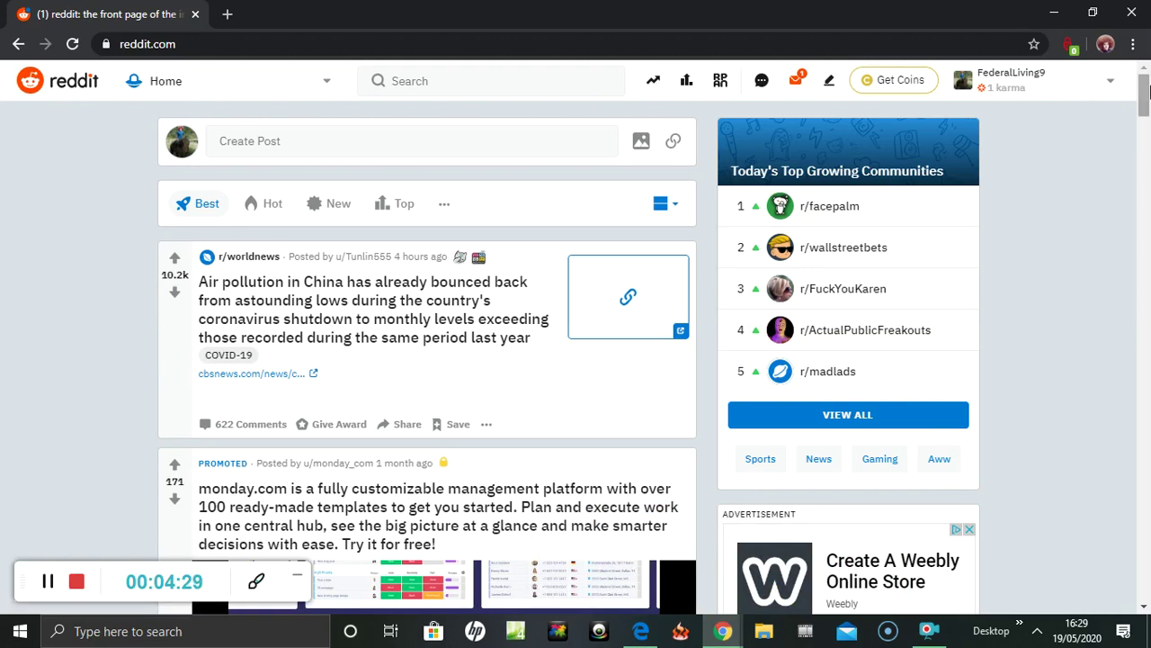
drag(1145, 90, 1144, 103)
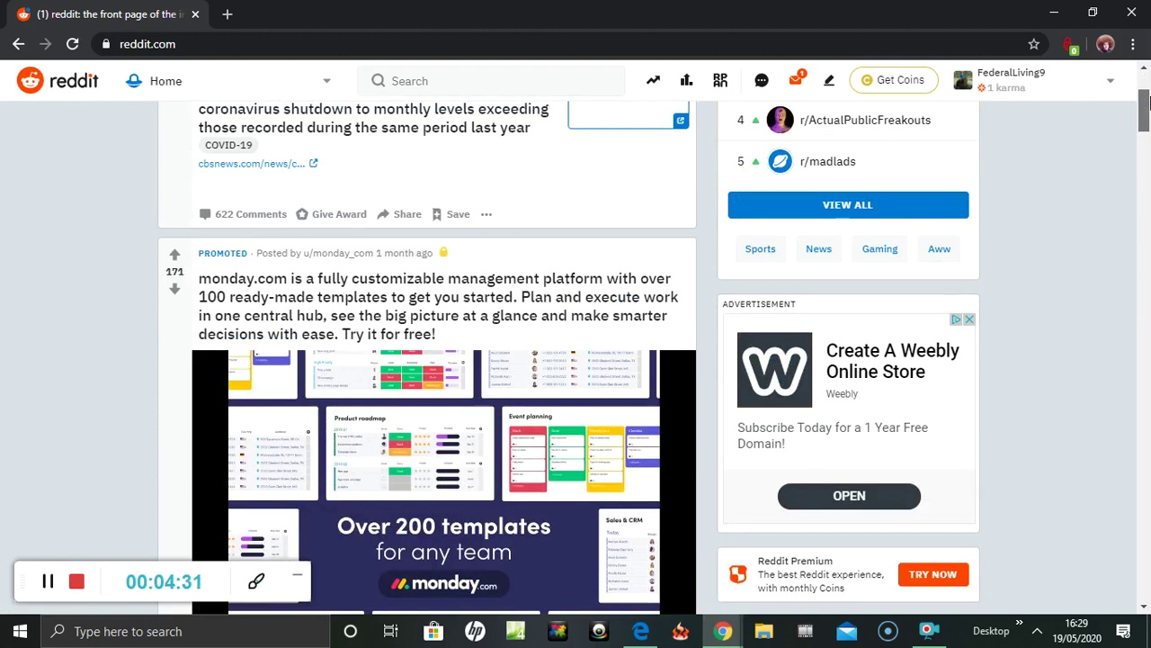